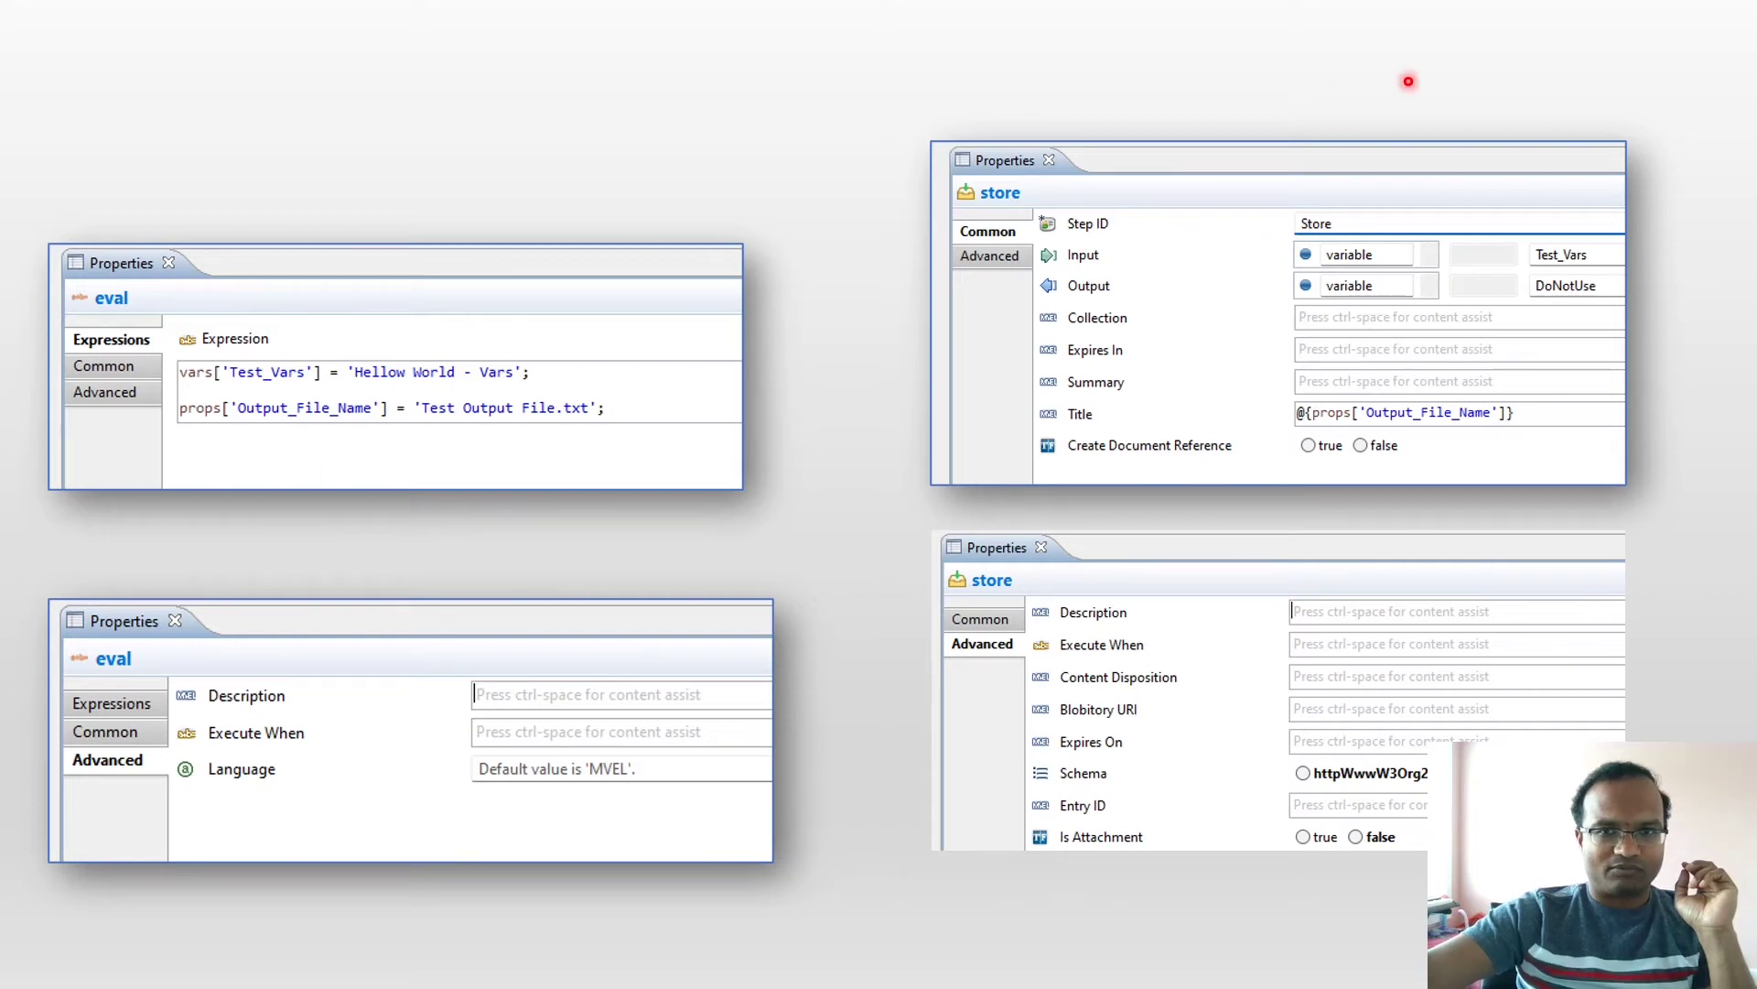
Reveal the Red MVEL annotations, then the Blue MVEL arrows and boxes on the remaining fields.
key(Right)
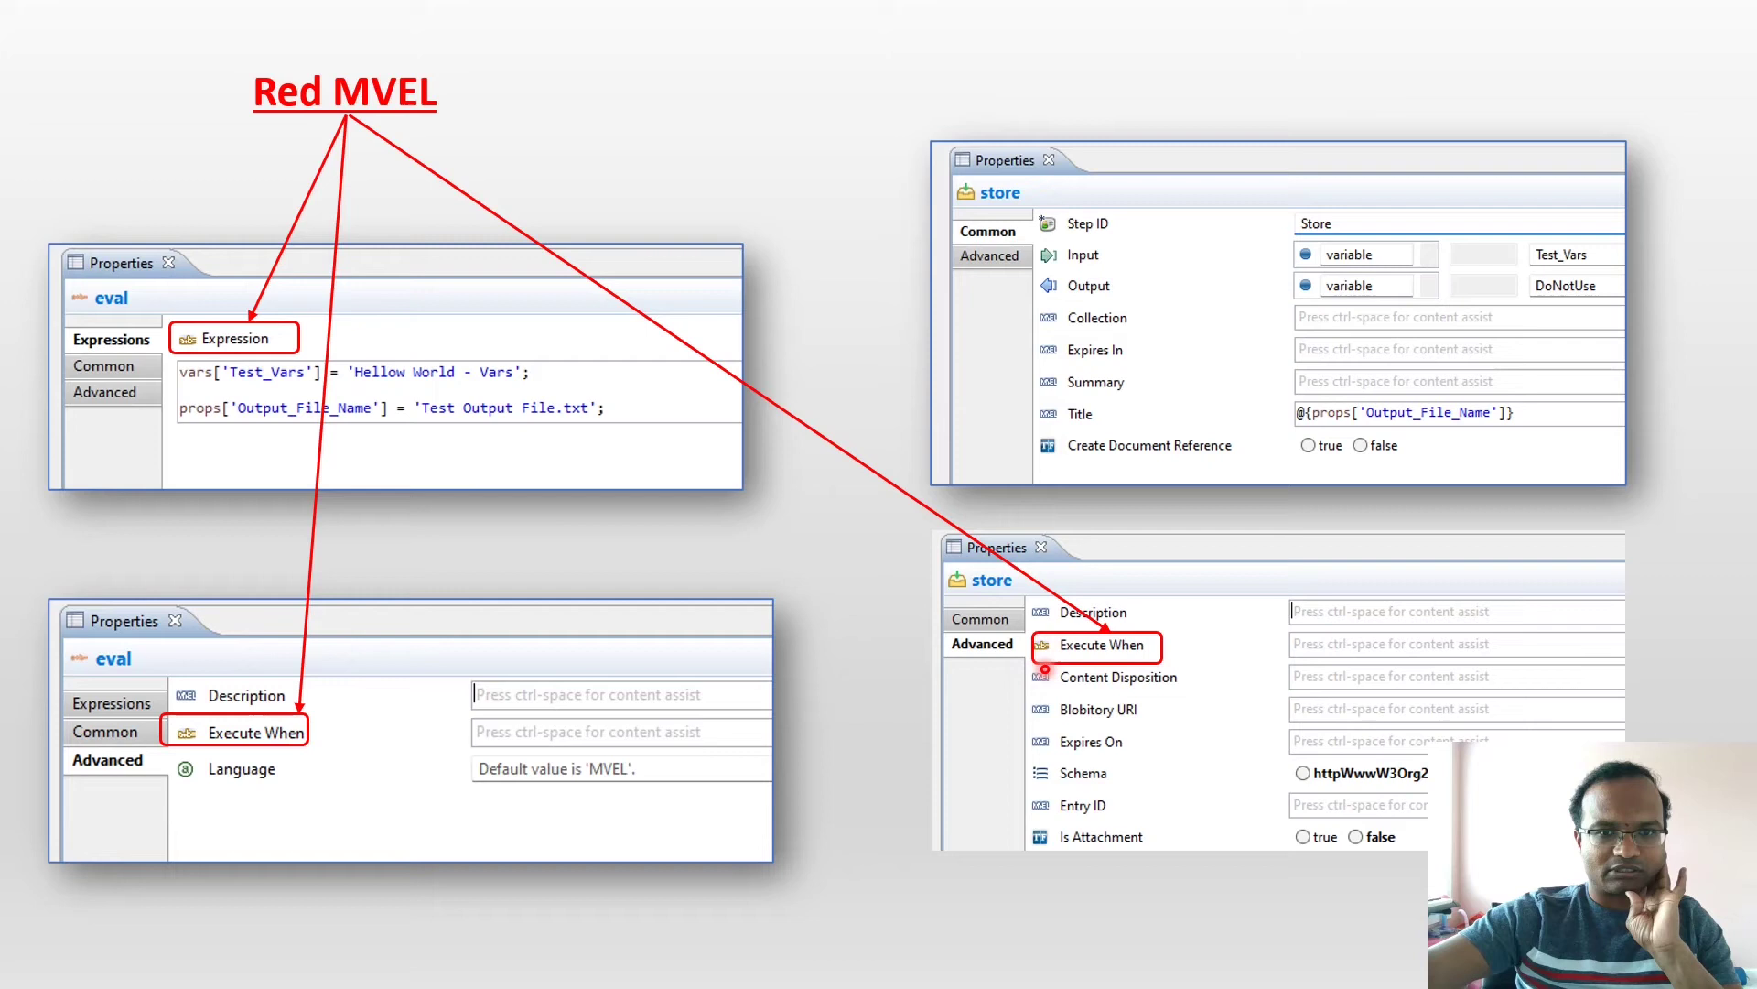
key(Right)
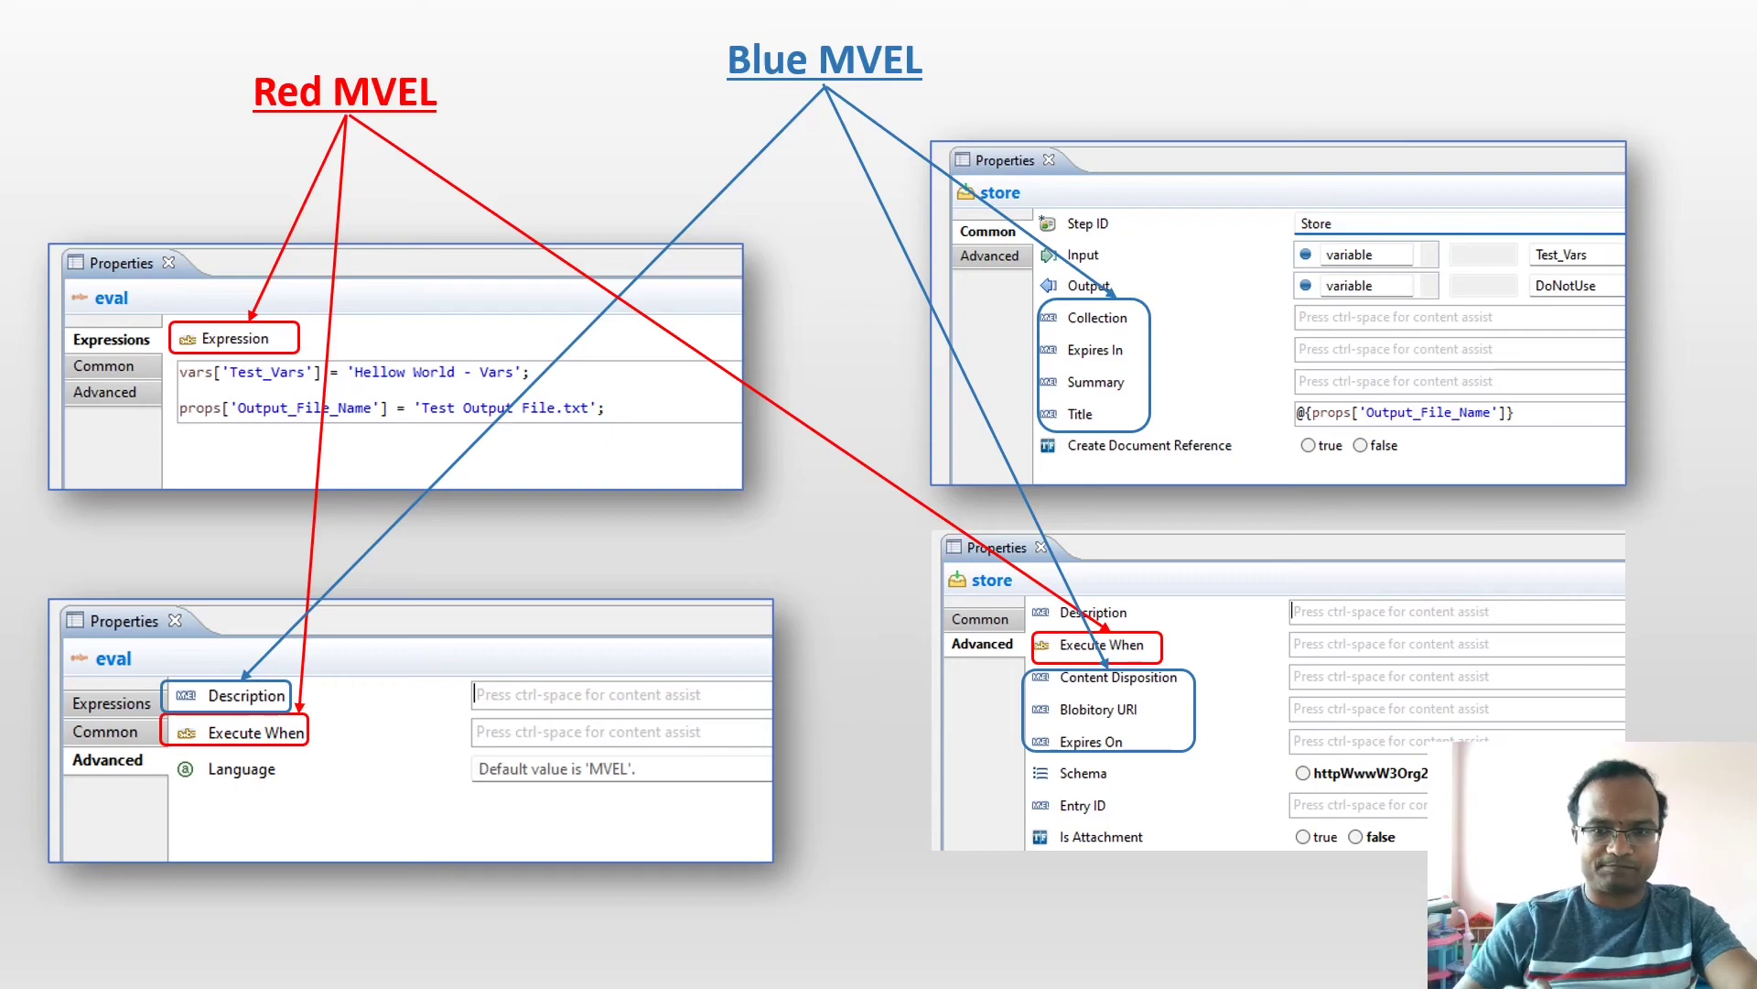
Show the log Message Builder using @{vars['Test_Vars'].text} and its 'Hellow World - Vars' console output.
key(Right)
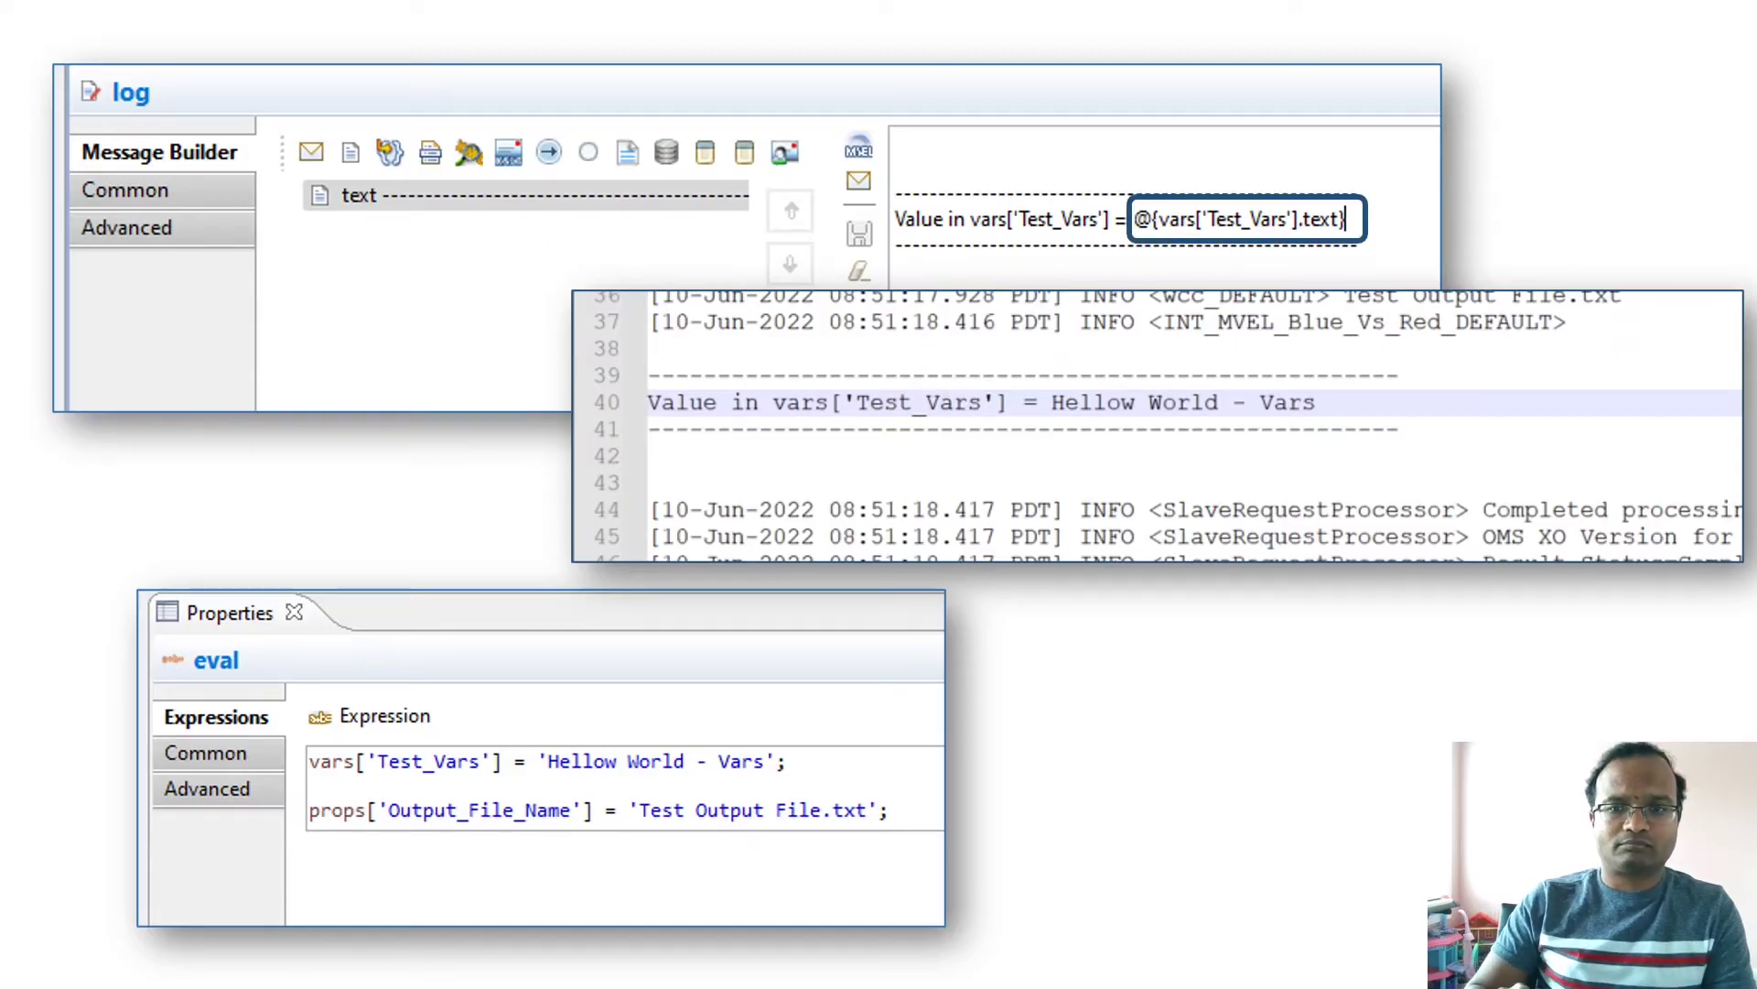